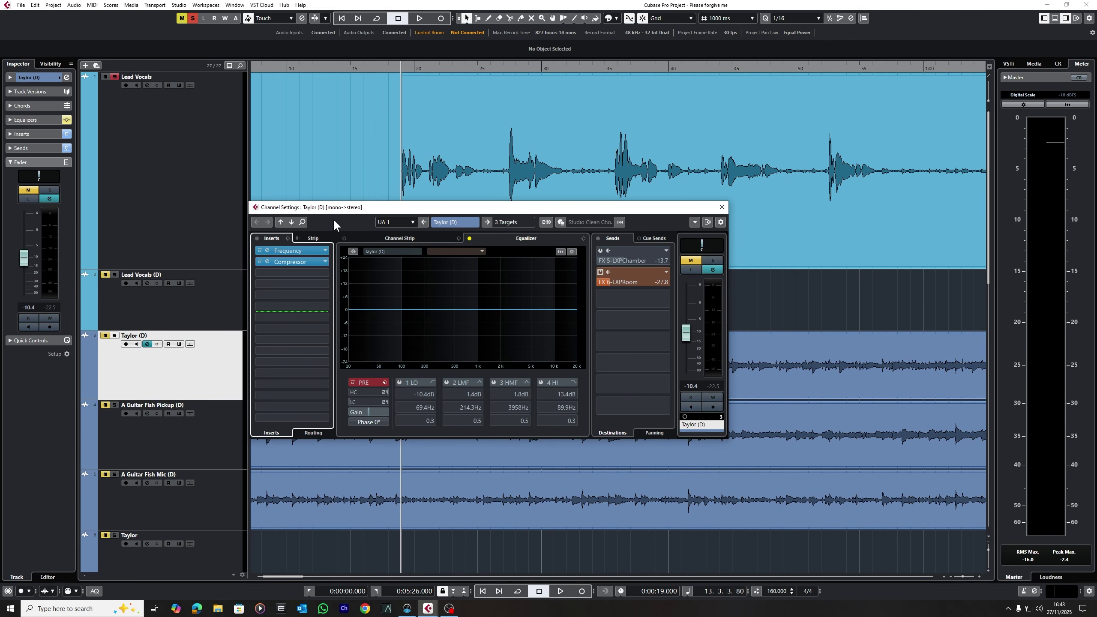
- Look over the Taylor (D), guitar pickup and guitar mic tracks and the rest of the track list down to the FX channels
{"action": "left_click_drag", "start_coordinate": [378, 211], "coordinate": [359, 187]}
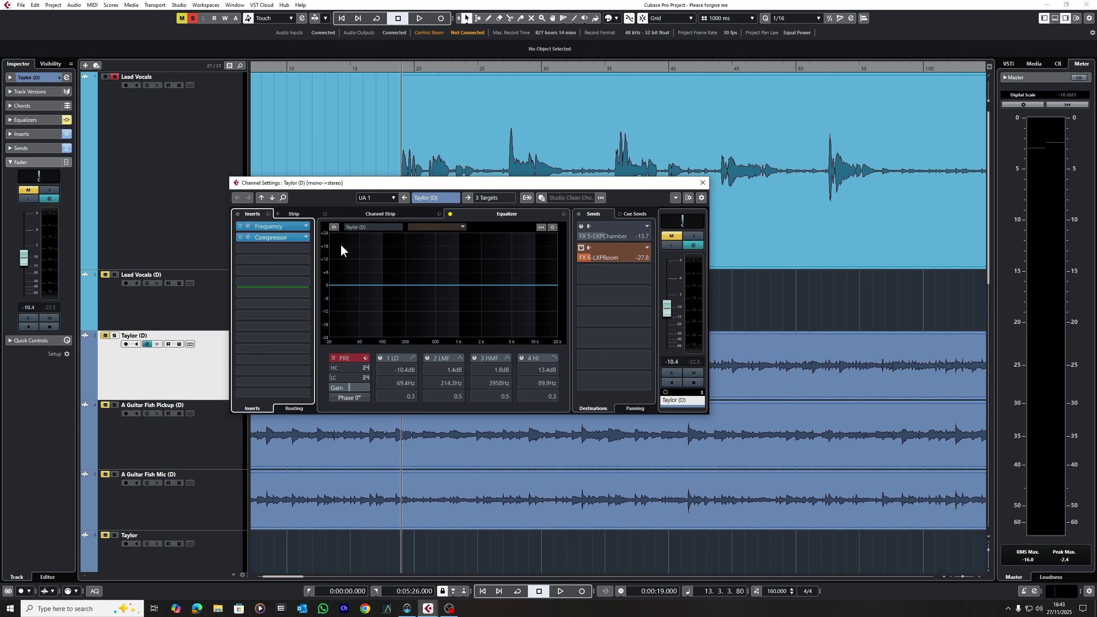
{"action": "left_click", "coordinate": [175, 430]}
{"action": "left_click", "coordinate": [164, 431]}
{"action": "left_click", "coordinate": [203, 502]}
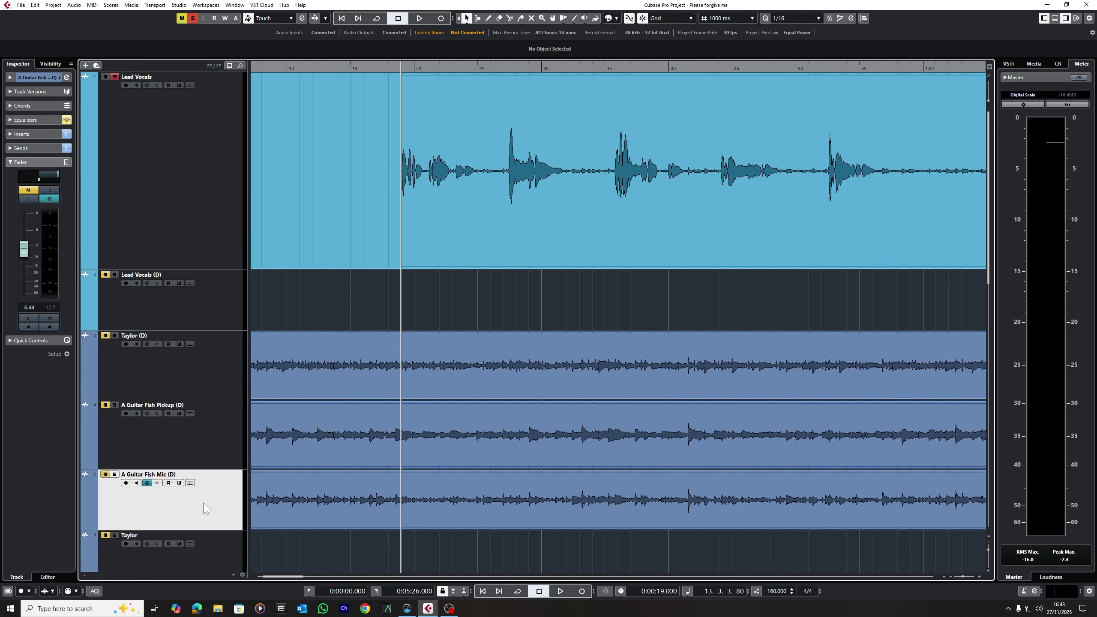
{"action": "left_click", "coordinate": [194, 441]}
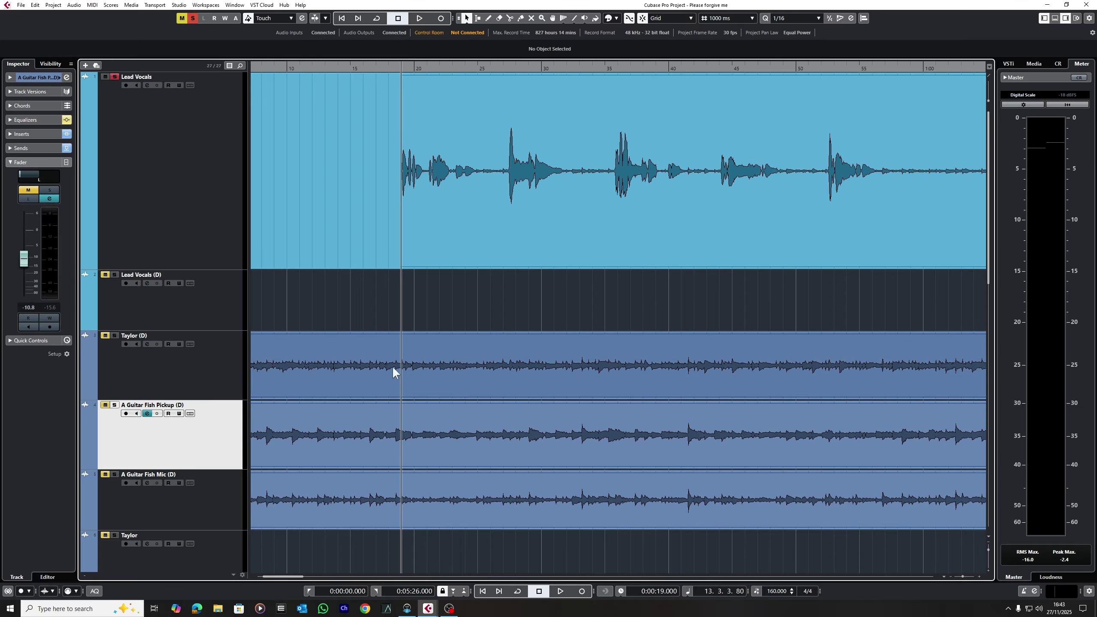
{"action": "scroll", "coordinate": [184, 434], "scroll_direction": "down", "scroll_amount": 6}
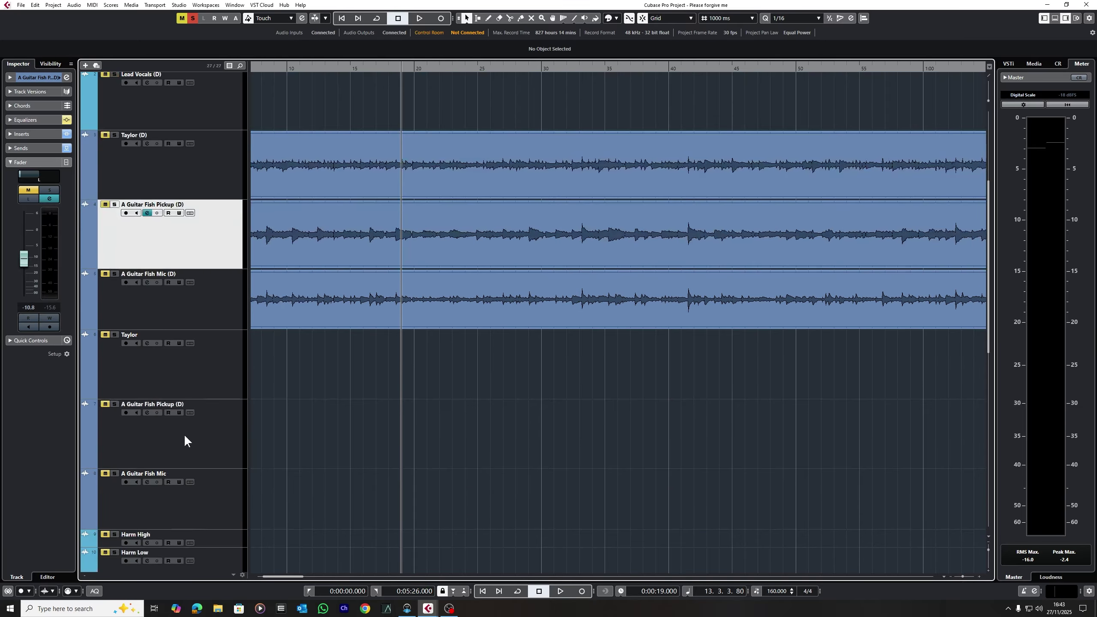
{"action": "scroll", "coordinate": [181, 445], "scroll_direction": "down", "scroll_amount": 5}
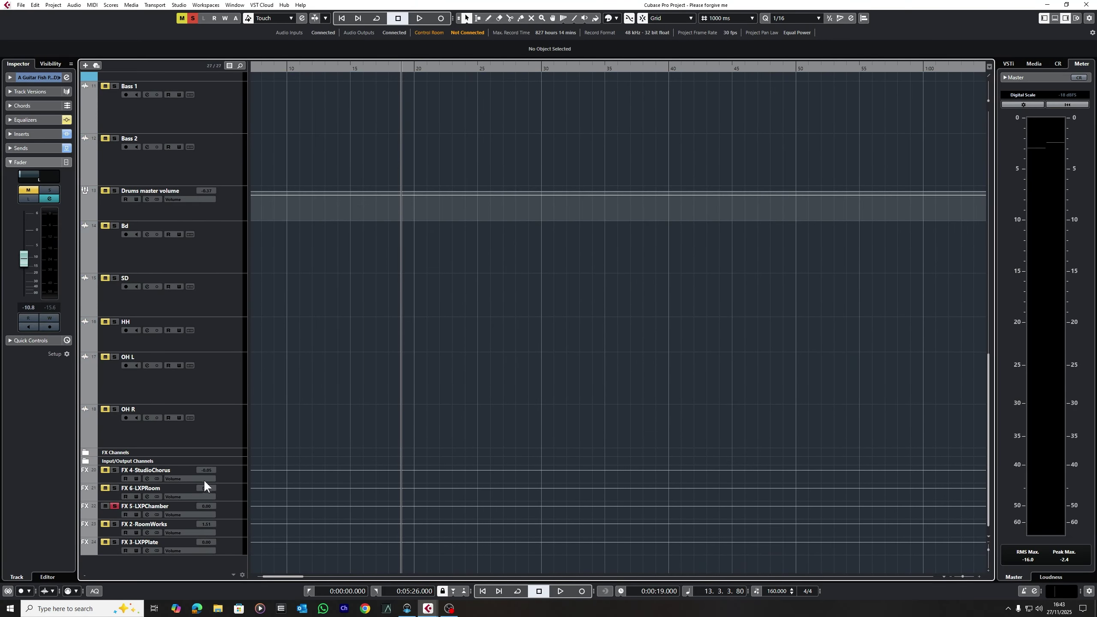
{"action": "scroll", "coordinate": [233, 493], "scroll_direction": "up", "scroll_amount": 11}
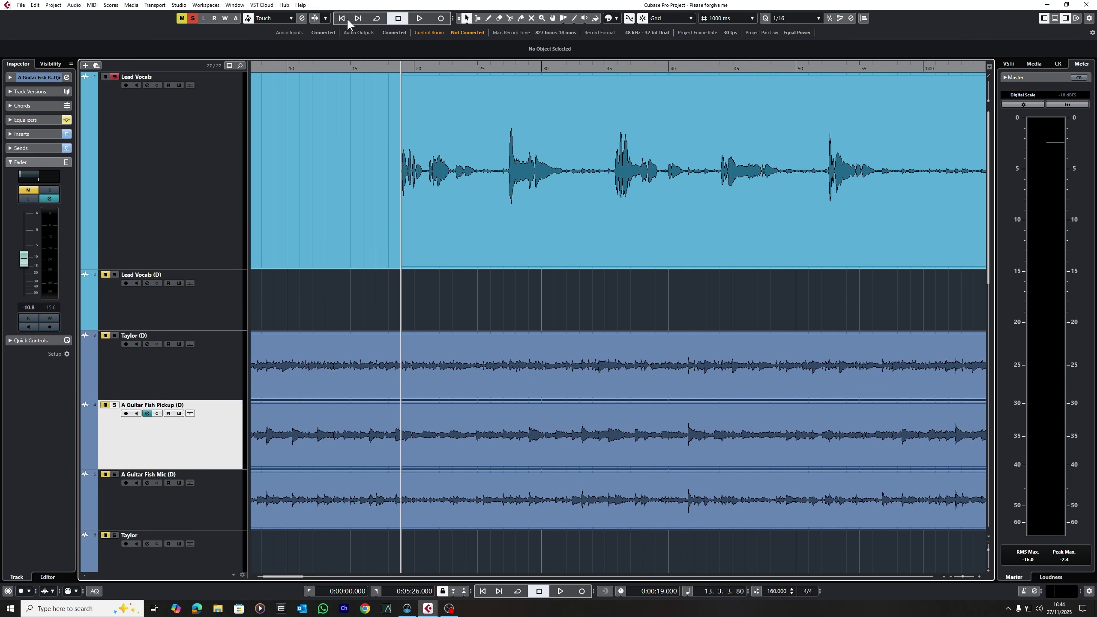
- Return to the project start, unsolo Lead Vocals and unmute Taylor (D), A Guitar Fish Pickup (D) and A Guitar Fish Mic (D)
{"action": "left_click", "coordinate": [342, 18]}
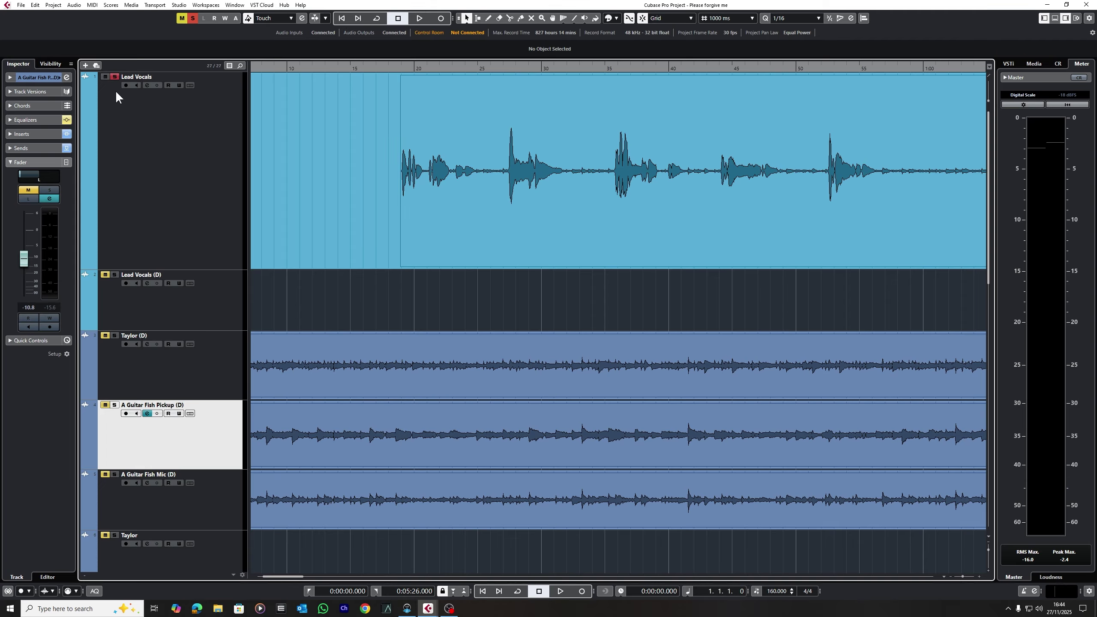
{"action": "left_click", "coordinate": [114, 76]}
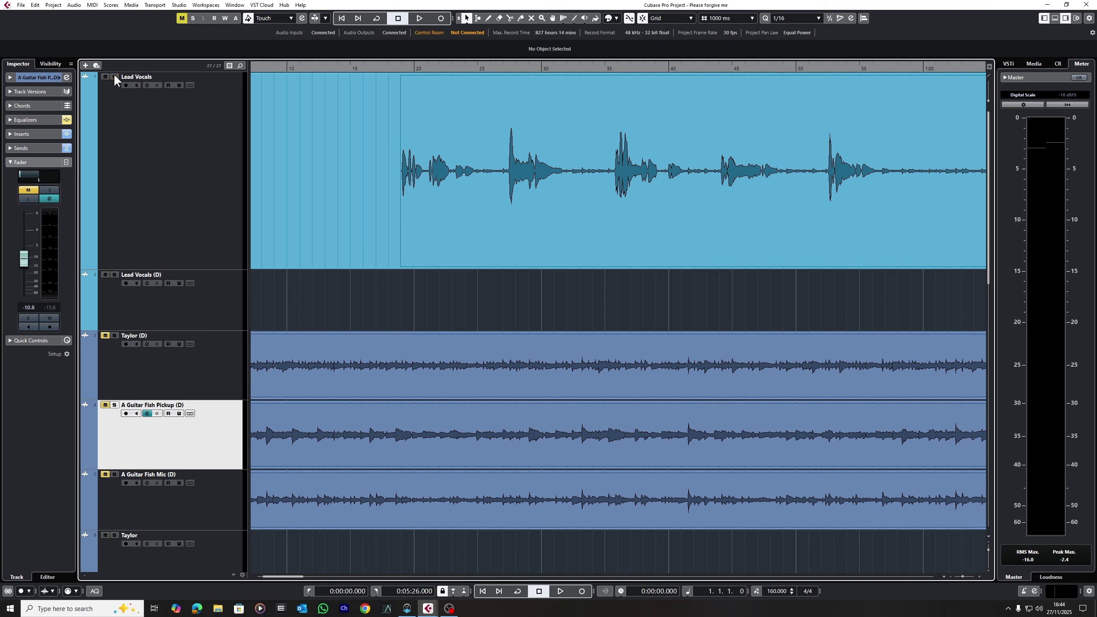
{"action": "left_click", "coordinate": [105, 336]}
{"action": "left_click", "coordinate": [105, 405]}
{"action": "left_click", "coordinate": [105, 475]}
- Play the guitar intro from the project start and stop shortly before the lead vocal enters
{"action": "left_click", "coordinate": [419, 19]}
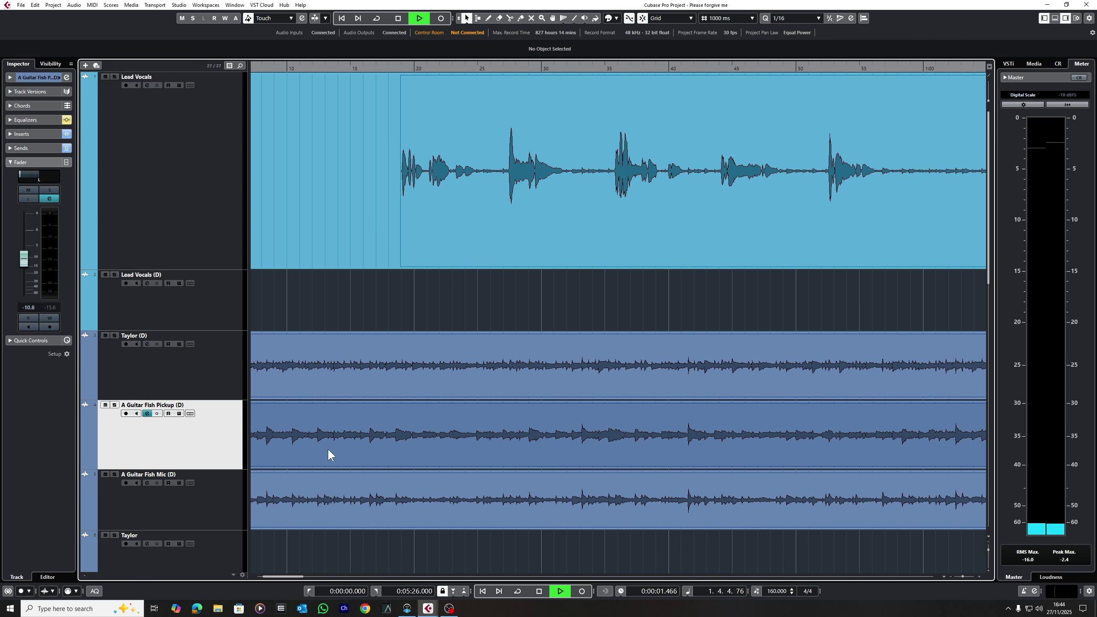
{"action": "left_click_drag", "start_coordinate": [285, 575], "coordinate": [280, 578]}
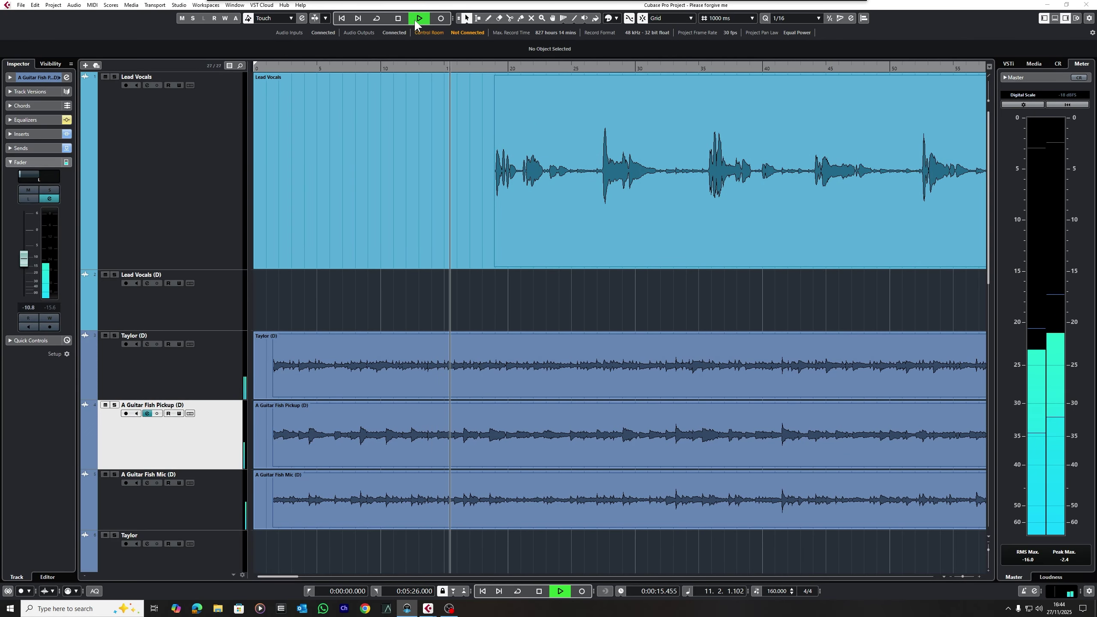
{"action": "left_click", "coordinate": [398, 19]}
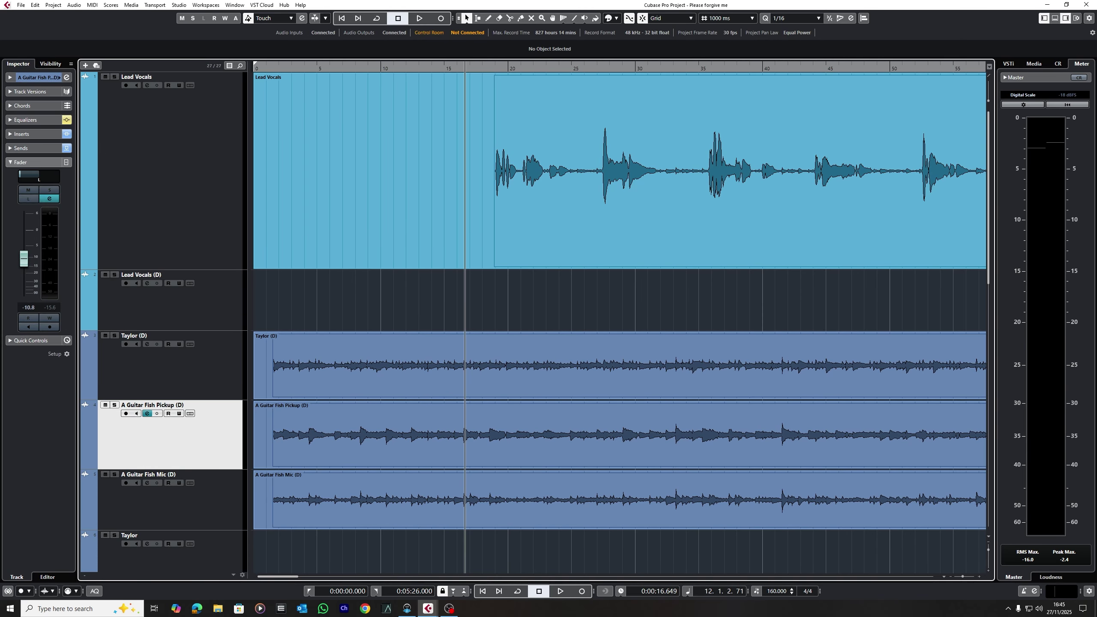
- Switch to the Console mixer, review its inputs, inserts, sends and overview views, and close it
{"action": "left_click_drag", "start_coordinate": [538, 0], "coordinate": [575, 6]}
{"action": "left_click_drag", "start_coordinate": [485, 5], "coordinate": [477, 89]}
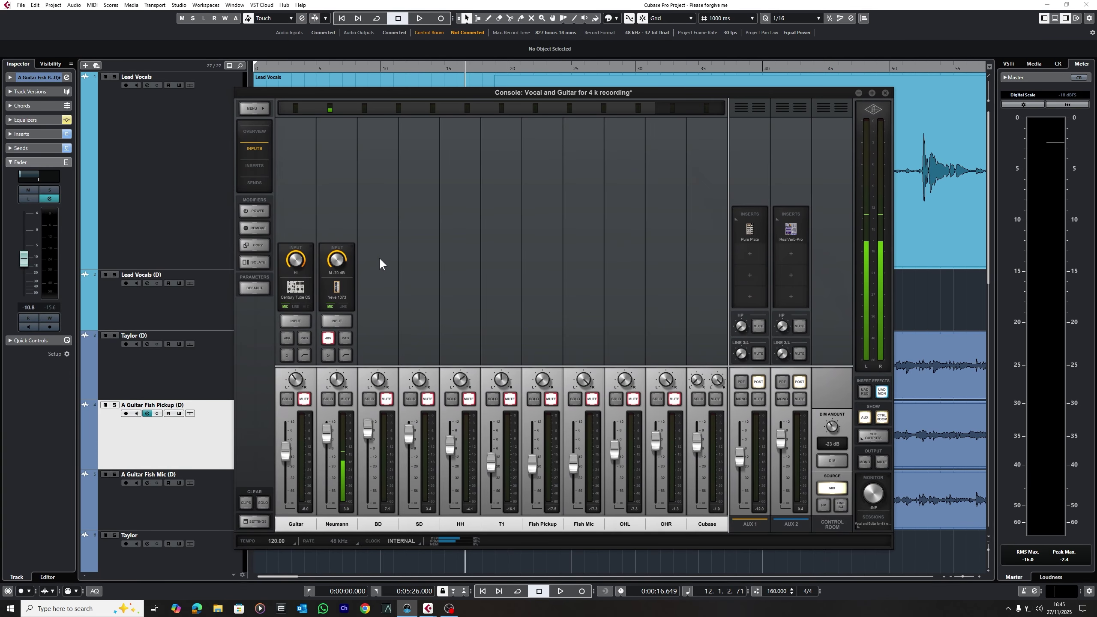
{"action": "left_click", "coordinate": [257, 166]}
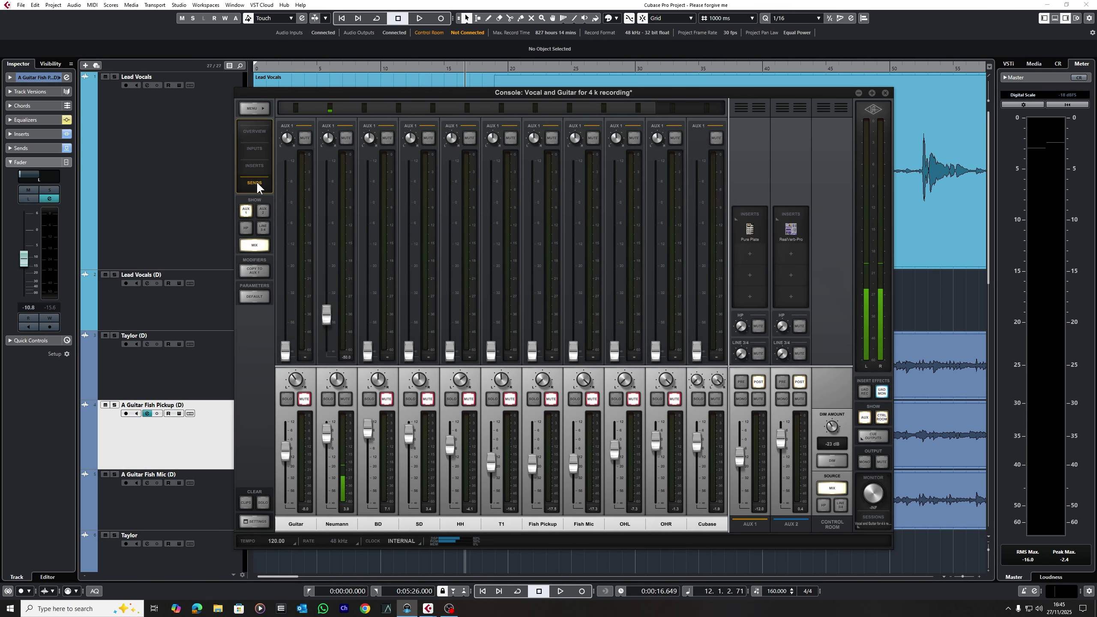
{"action": "left_click", "coordinate": [257, 148]}
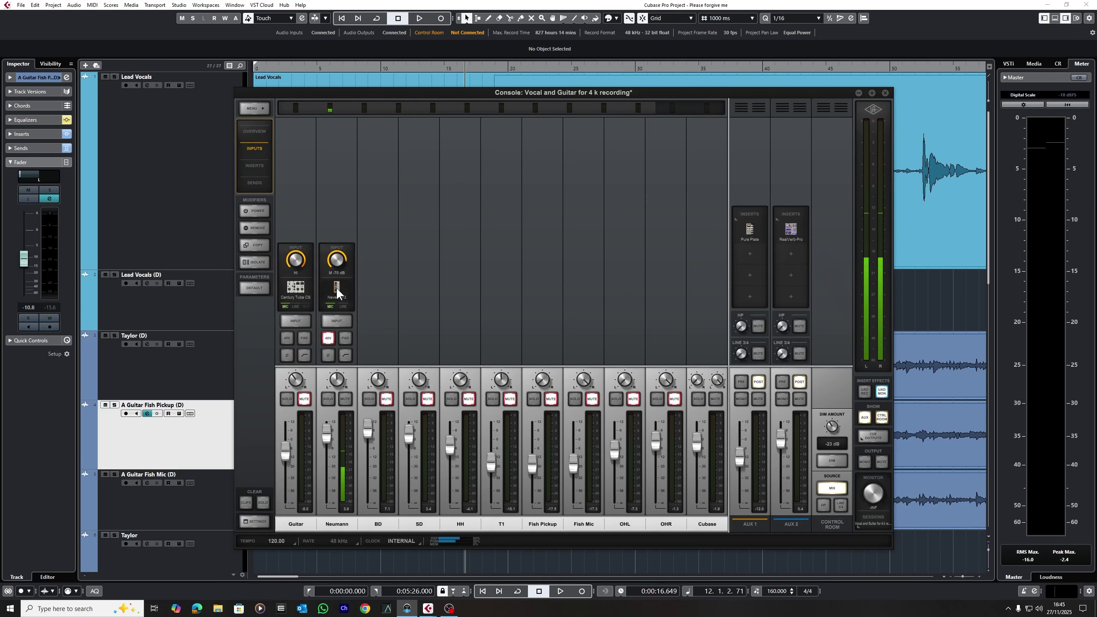
{"action": "left_click", "coordinate": [255, 166]}
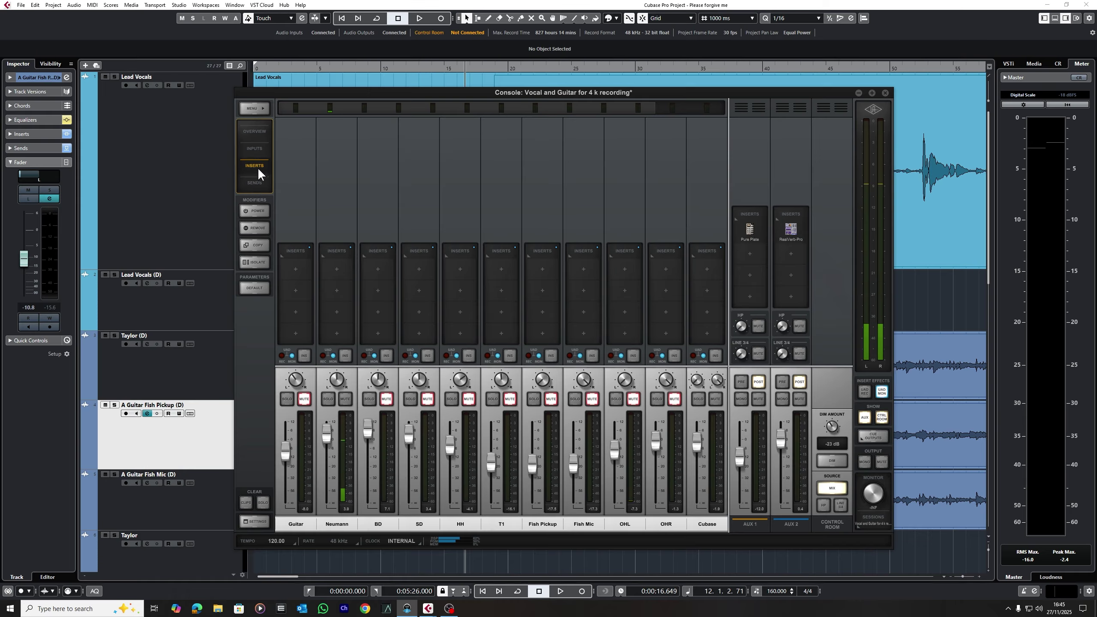
{"action": "left_click", "coordinate": [257, 148]}
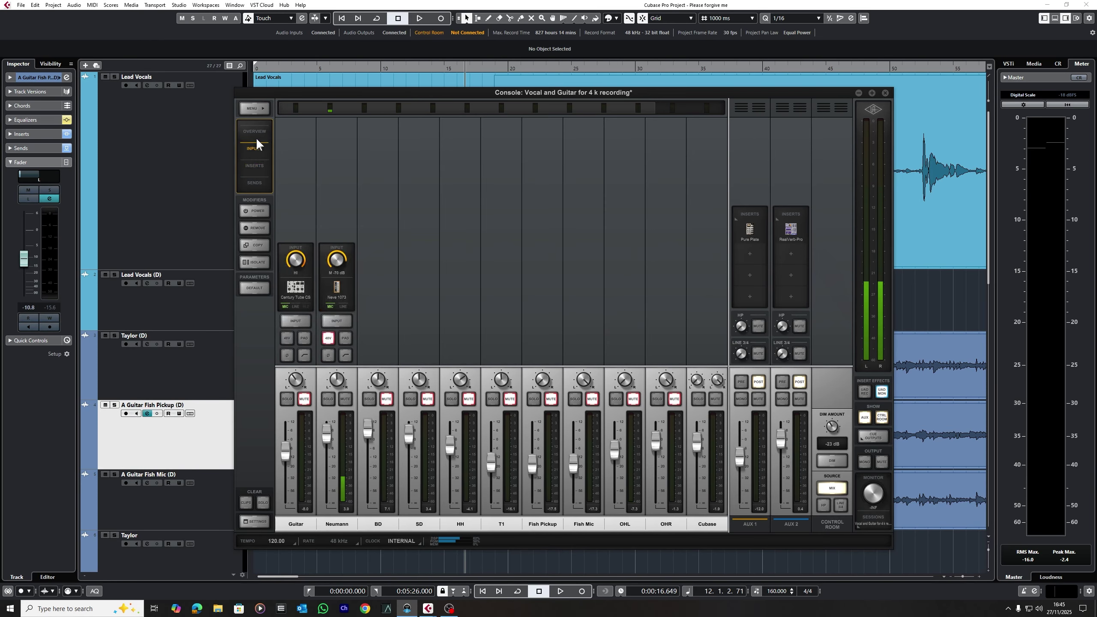
{"action": "left_click", "coordinate": [256, 131]}
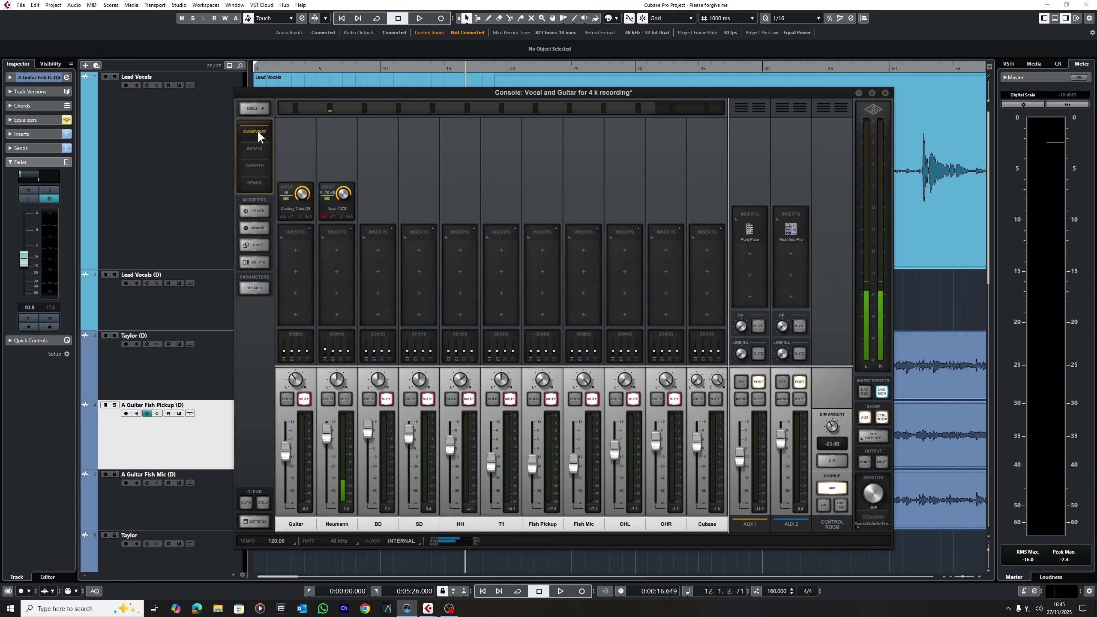
{"action": "left_click", "coordinate": [257, 181]}
{"action": "left_click", "coordinate": [255, 166]}
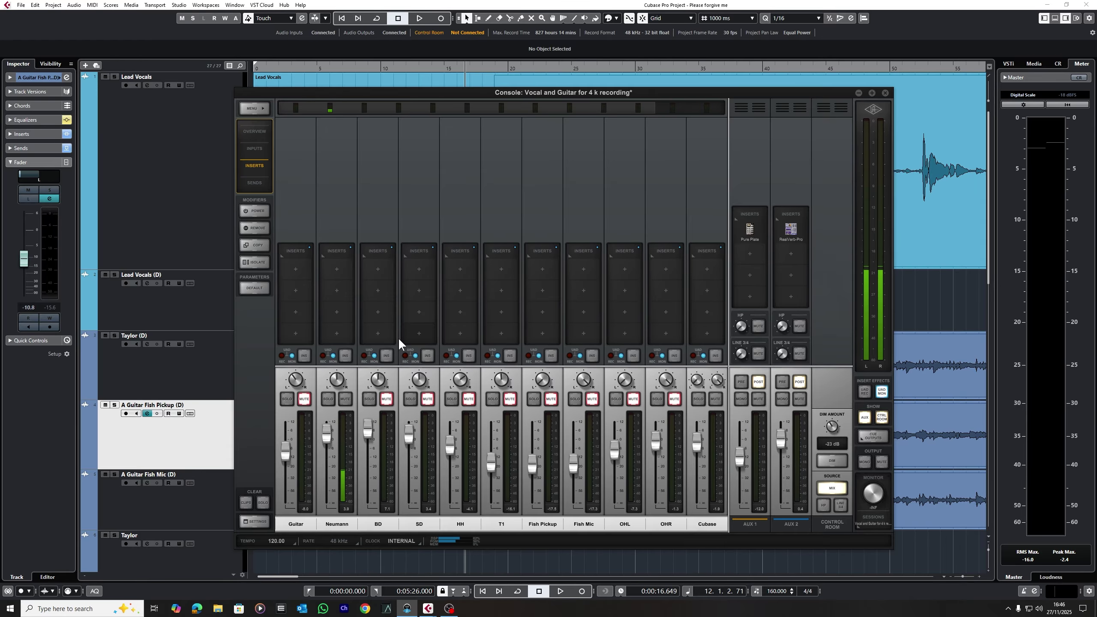
{"action": "left_click", "coordinate": [884, 92]}
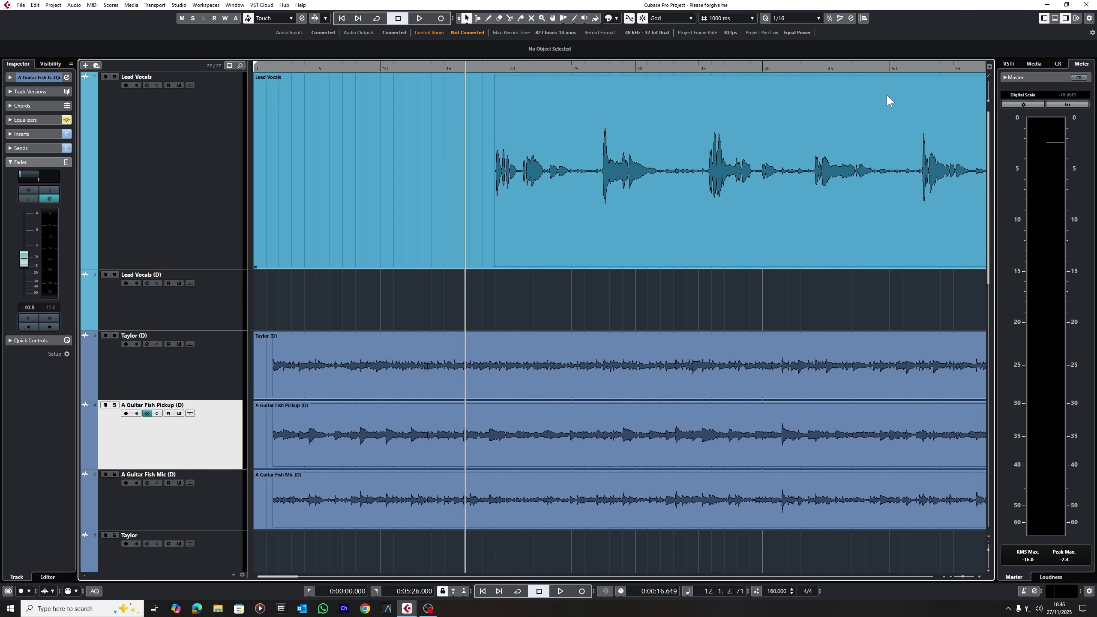
- Play the mix into the first vocal phrase, stop, and open the Lead Vocals channel settings
{"action": "key", "text": "space"}
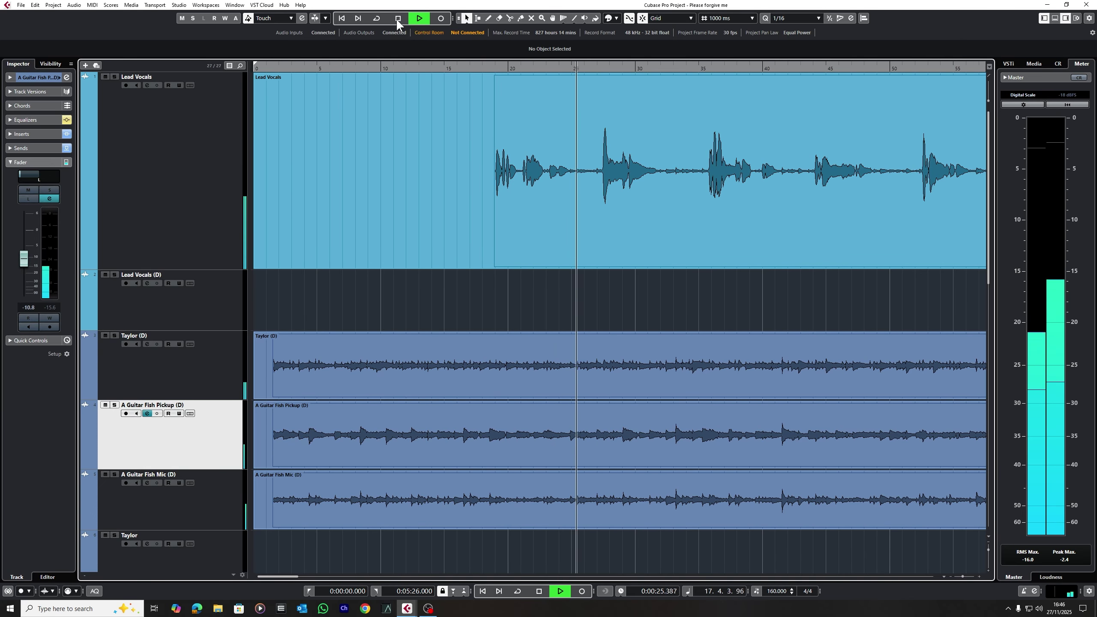
{"action": "key", "text": "space"}
{"action": "left_click", "coordinate": [201, 199]}
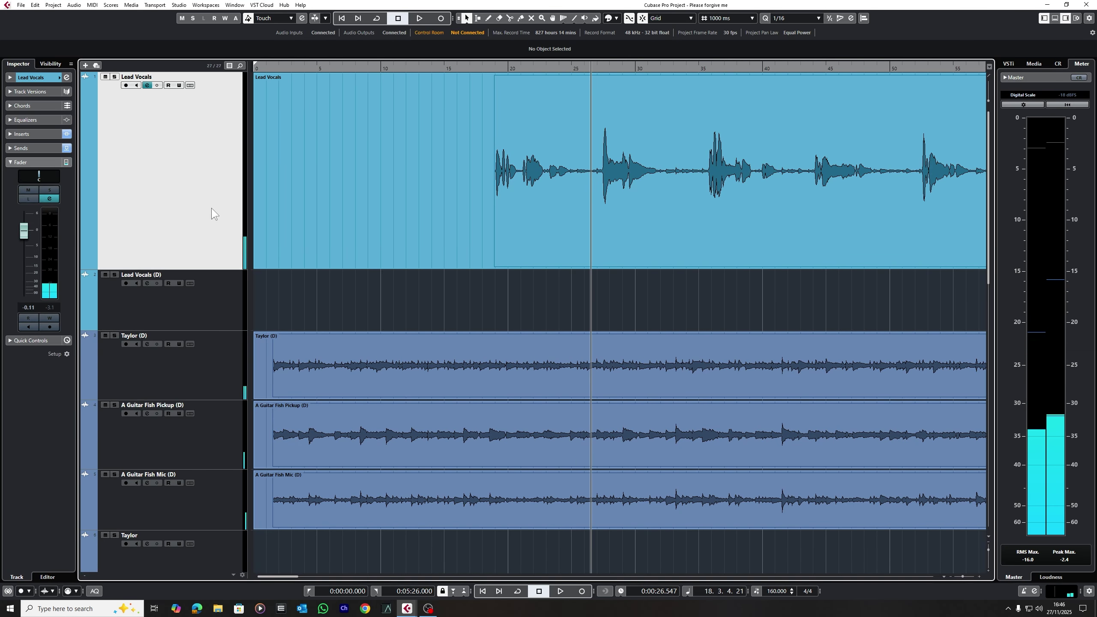
{"action": "left_click", "coordinate": [147, 86]}
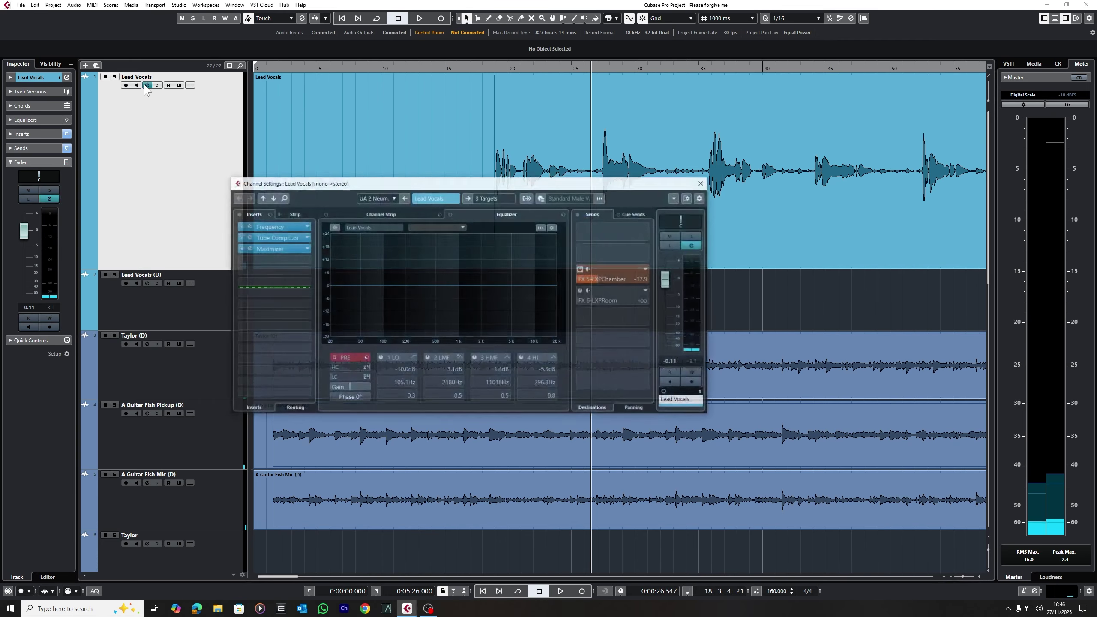
{"action": "left_click_drag", "start_coordinate": [335, 190], "coordinate": [219, 132]}
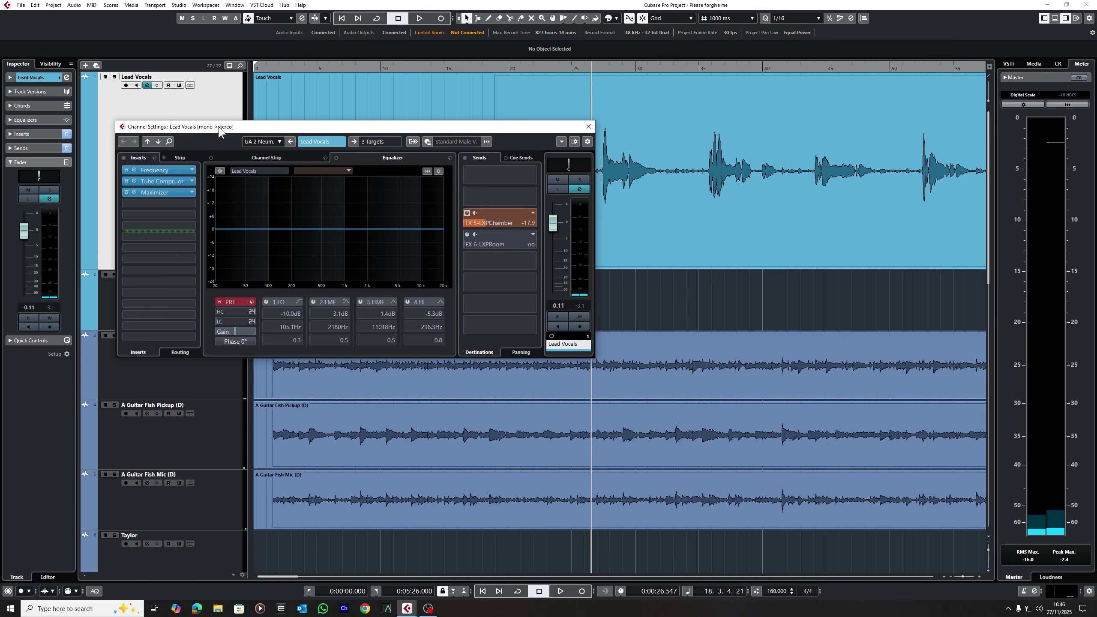
- Inspect the EQ curve of the Frequency insert on Lead Vocals and close the plug-in
{"action": "left_click", "coordinate": [156, 171]}
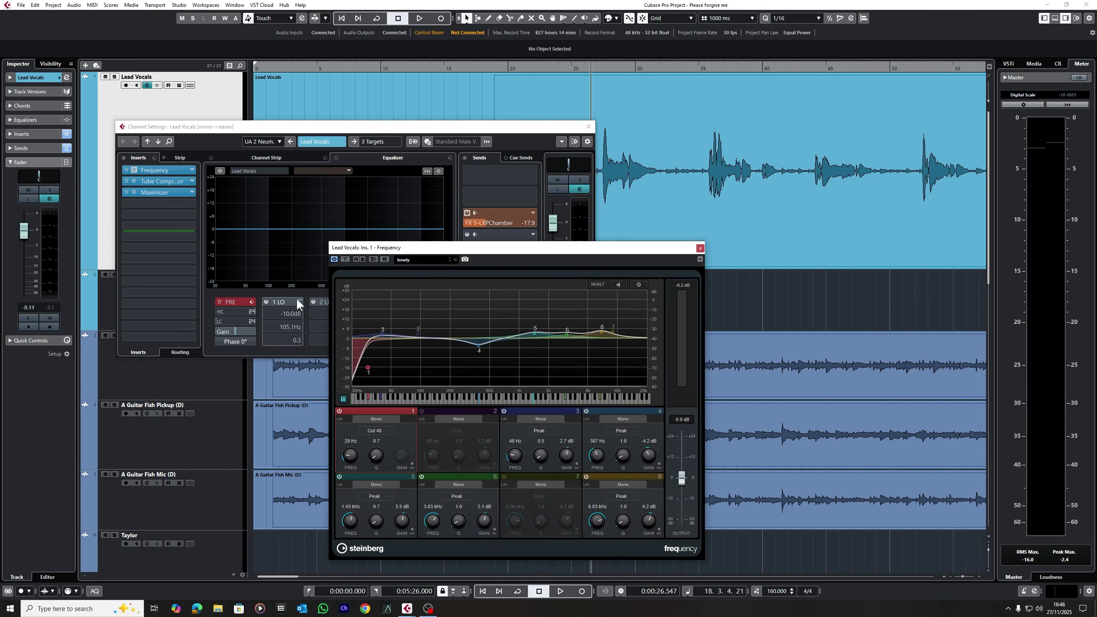
{"action": "left_click_drag", "start_coordinate": [432, 249], "coordinate": [203, 207]}
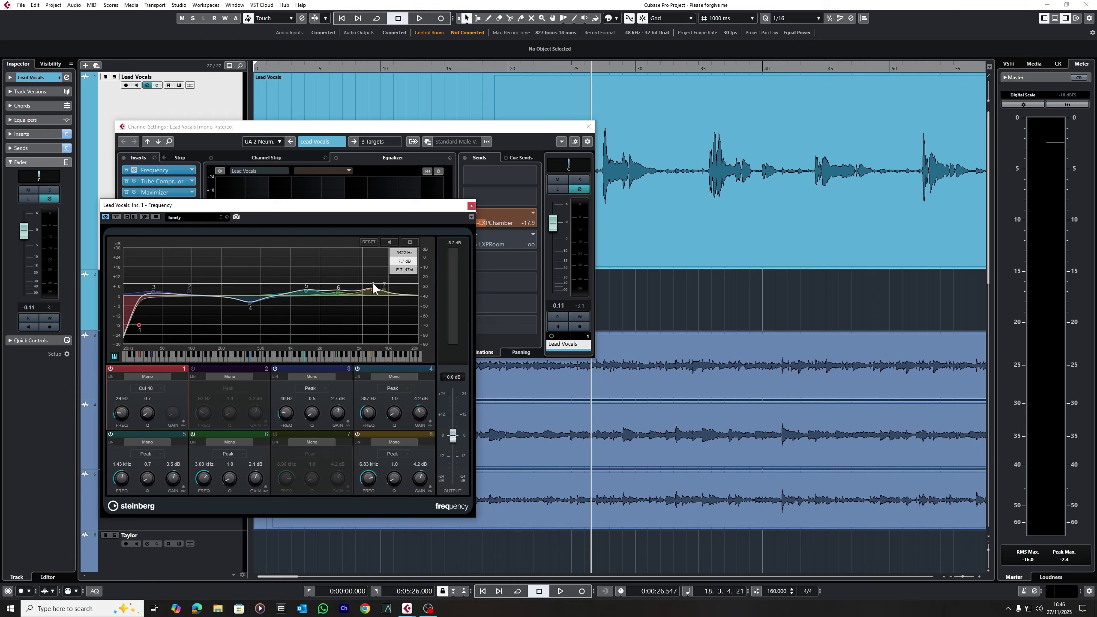
{"action": "left_click", "coordinate": [472, 207]}
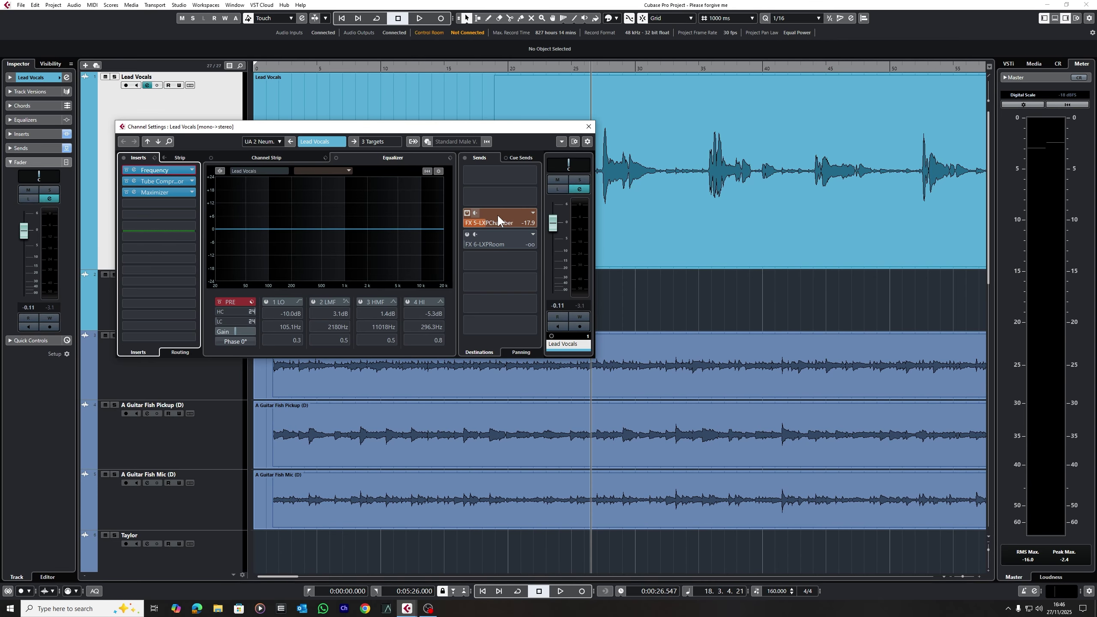
{"action": "left_click_drag", "start_coordinate": [391, 127], "coordinate": [393, 220]}
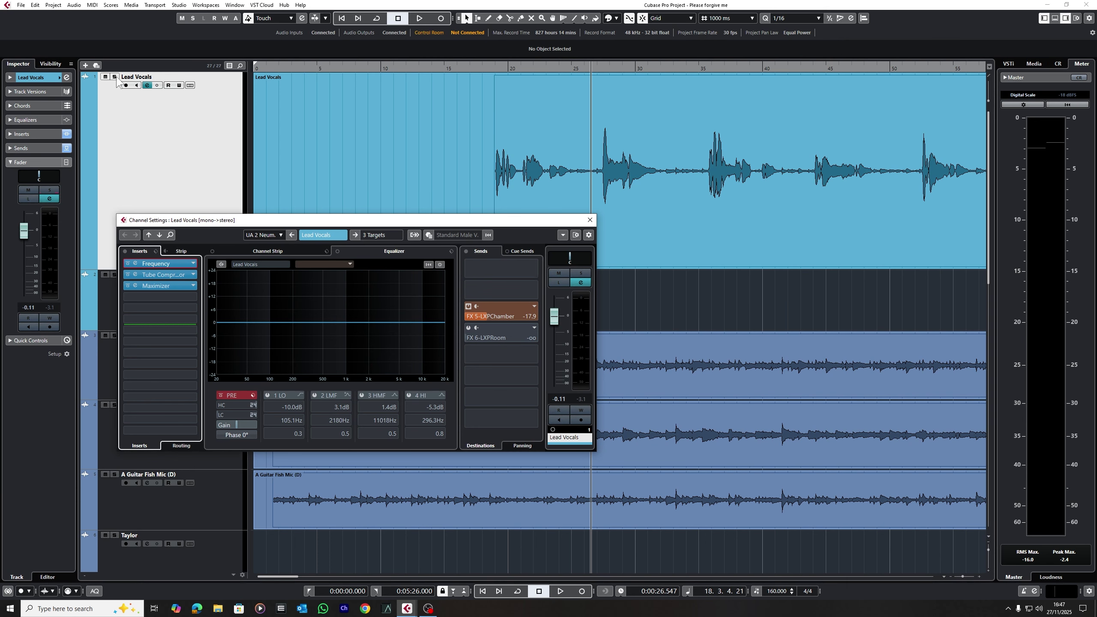
- Solo Lead Vocals and set its FX 5-LXPChamber send to -16.5 while listening to playback
{"action": "left_click", "coordinate": [114, 77]}
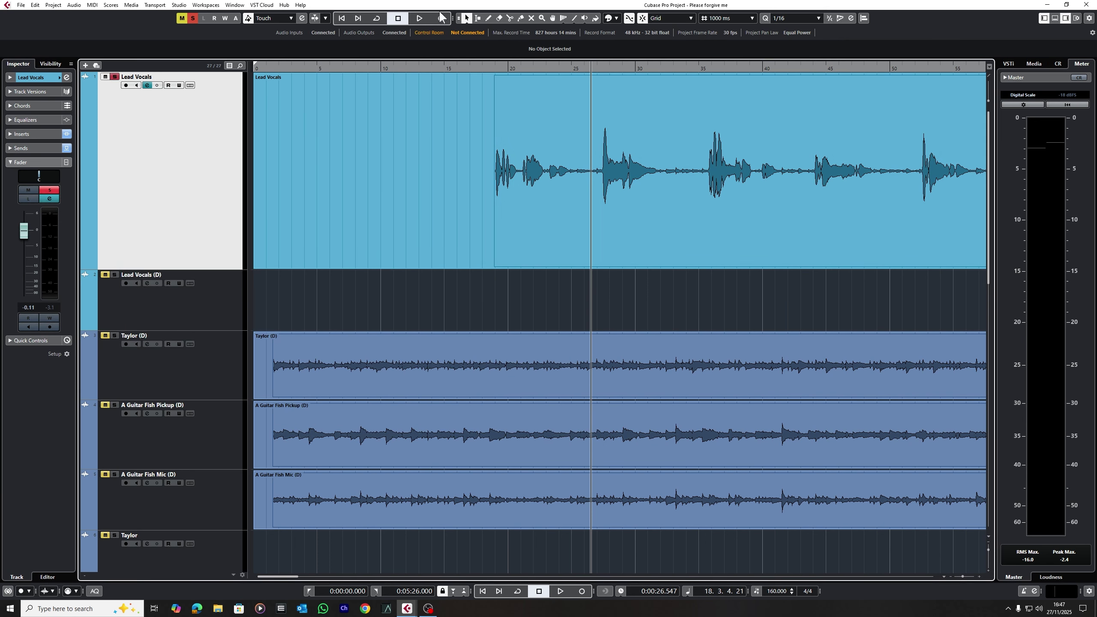
{"action": "left_click", "coordinate": [420, 18]}
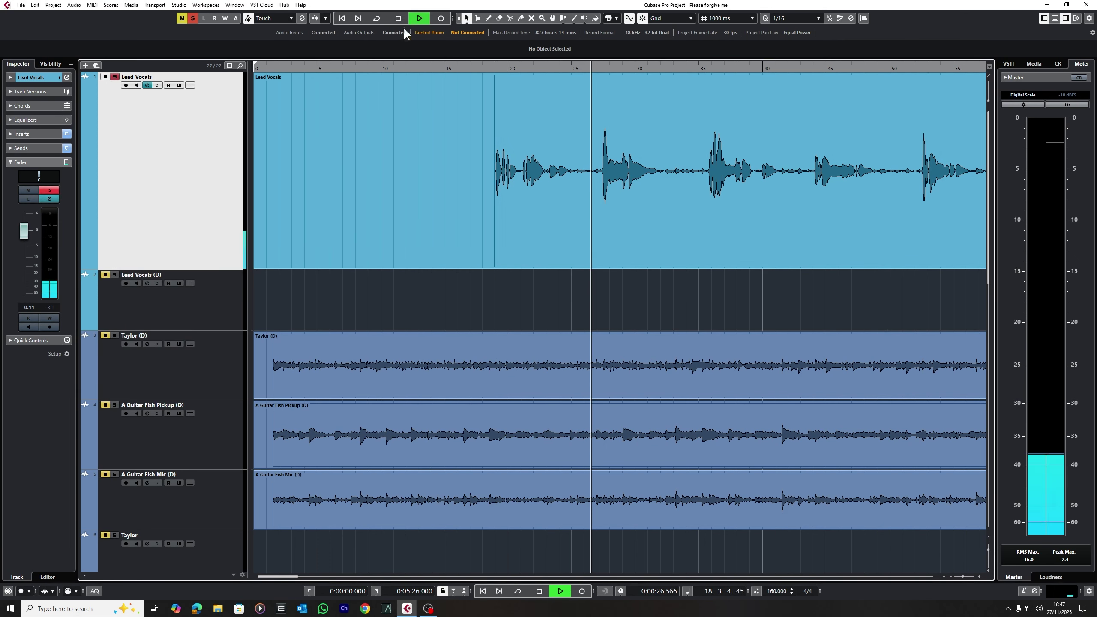
{"action": "left_click", "coordinate": [147, 85]}
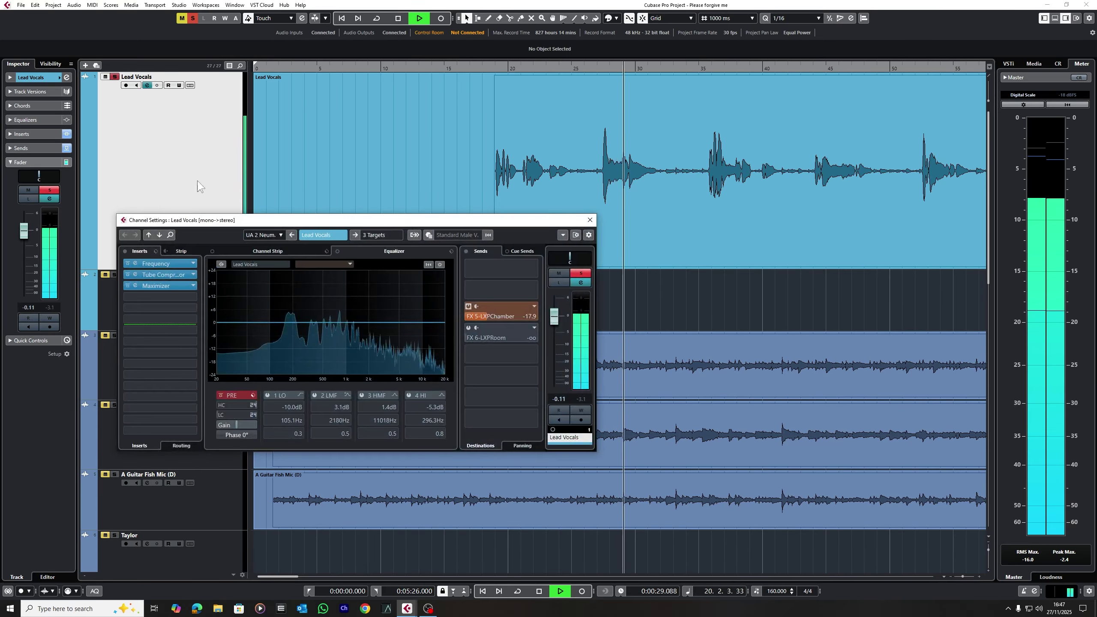
{"action": "left_click", "coordinate": [490, 318]}
{"action": "mouse_move", "coordinate": [490, 317]}
{"action": "left_mouse_down"}
{"action": "mouse_move", "coordinate": [517, 316]}
{"action": "mouse_move", "coordinate": [488, 315]}
{"action": "left_mouse_up"}
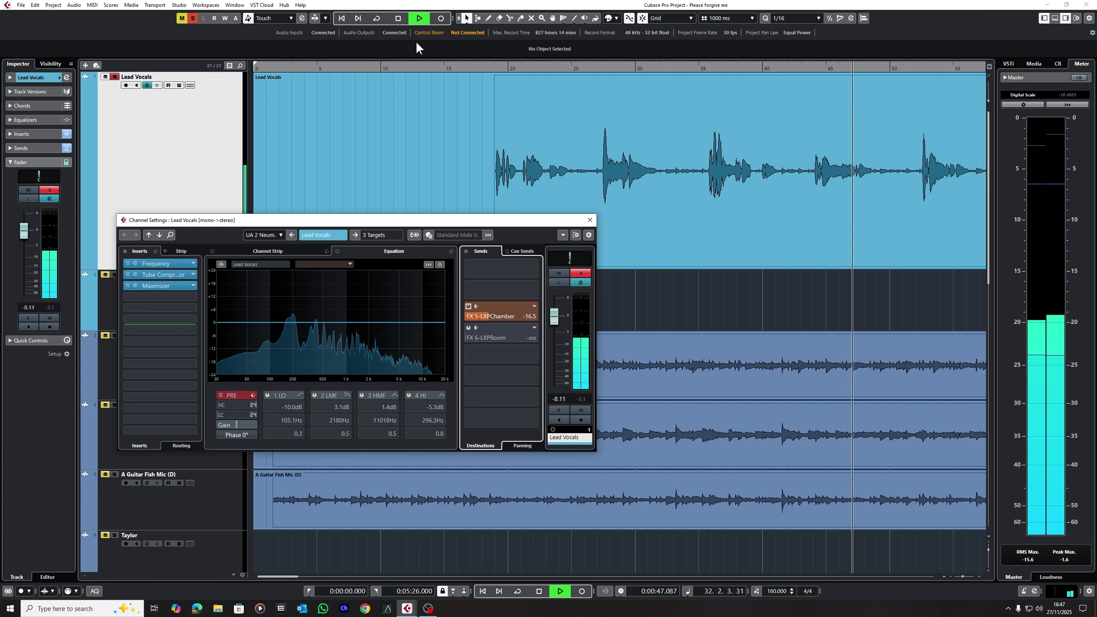
{"action": "left_click", "coordinate": [398, 17]}
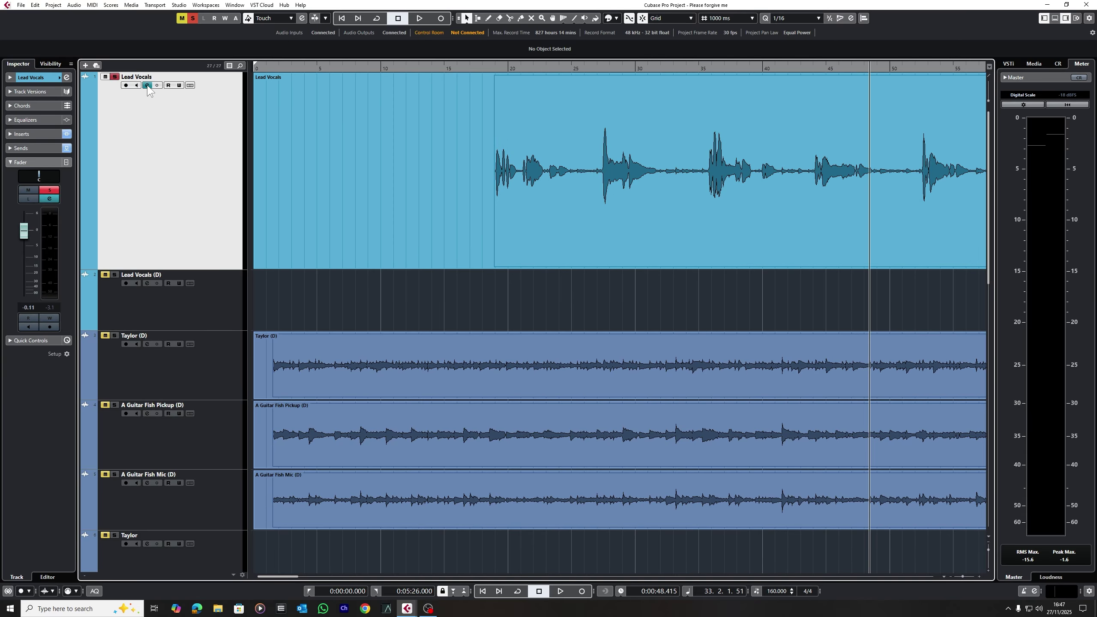
- Try the Lead Vocals send to FX 5-LXPChamber at -7.22, and bring it back down to -17.4
{"action": "left_click", "coordinate": [148, 85]}
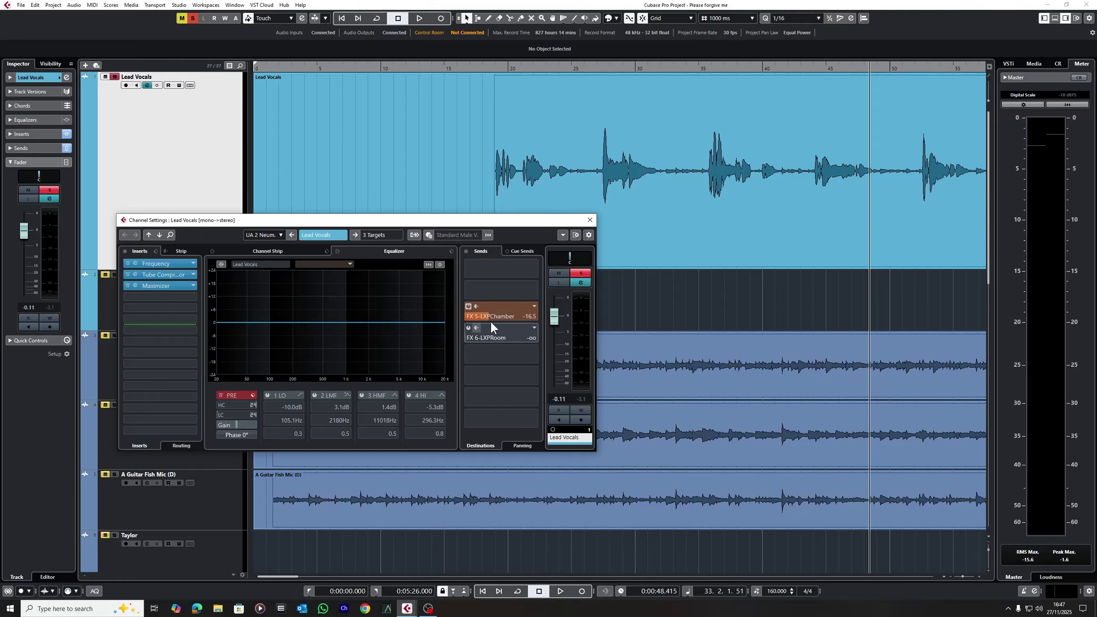
{"action": "mouse_move", "coordinate": [489, 319]}
{"action": "left_mouse_down"}
{"action": "mouse_move", "coordinate": [478, 316]}
{"action": "mouse_move", "coordinate": [487, 316]}
{"action": "left_mouse_up"}
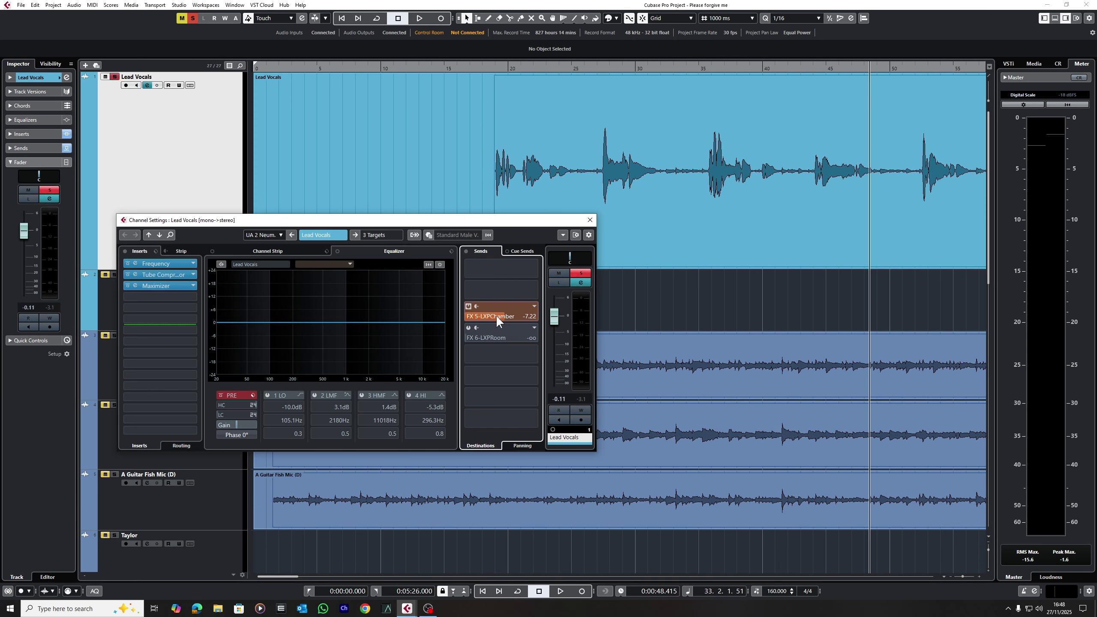
{"action": "left_click_drag", "start_coordinate": [494, 317], "coordinate": [488, 318]}
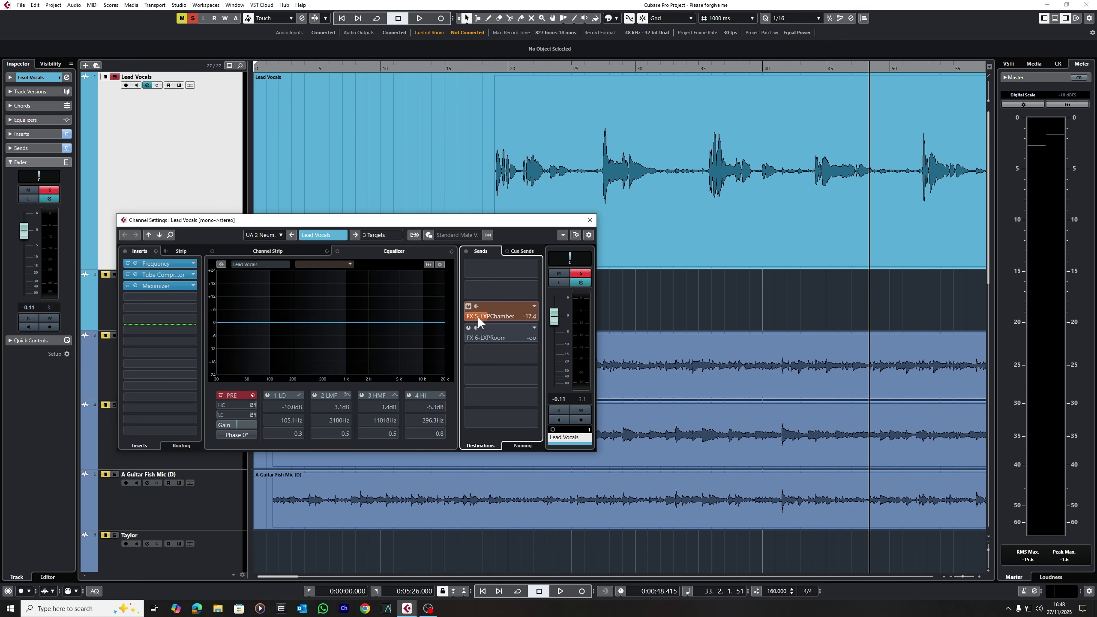